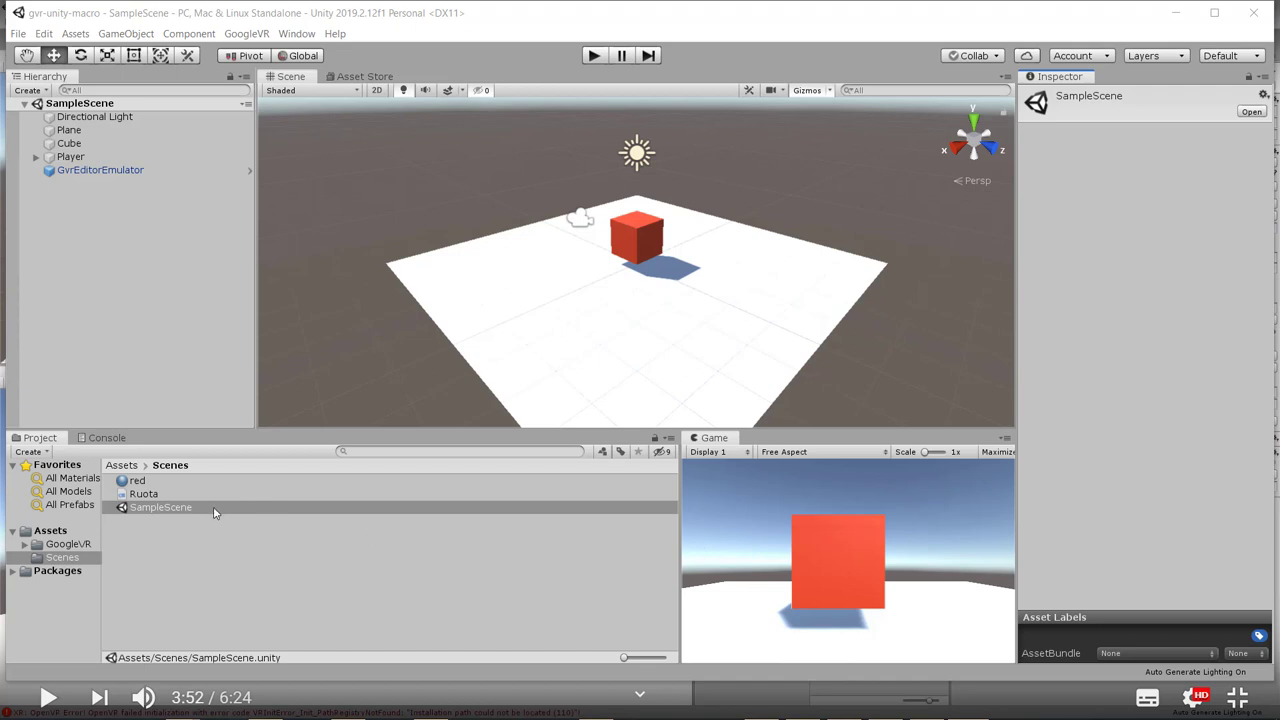
Step: Expand Player and select Main Camera to show its Transform, Camera and Audio Listener settings
click(374, 452)
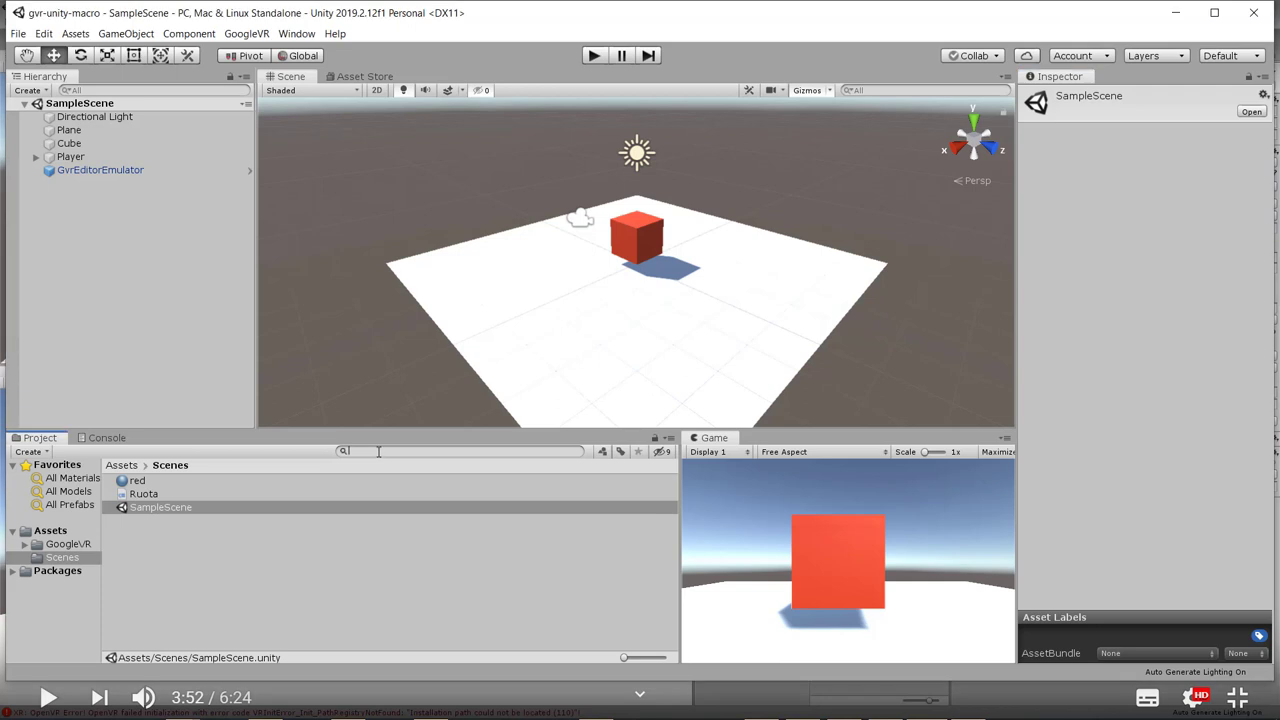
click(36, 157)
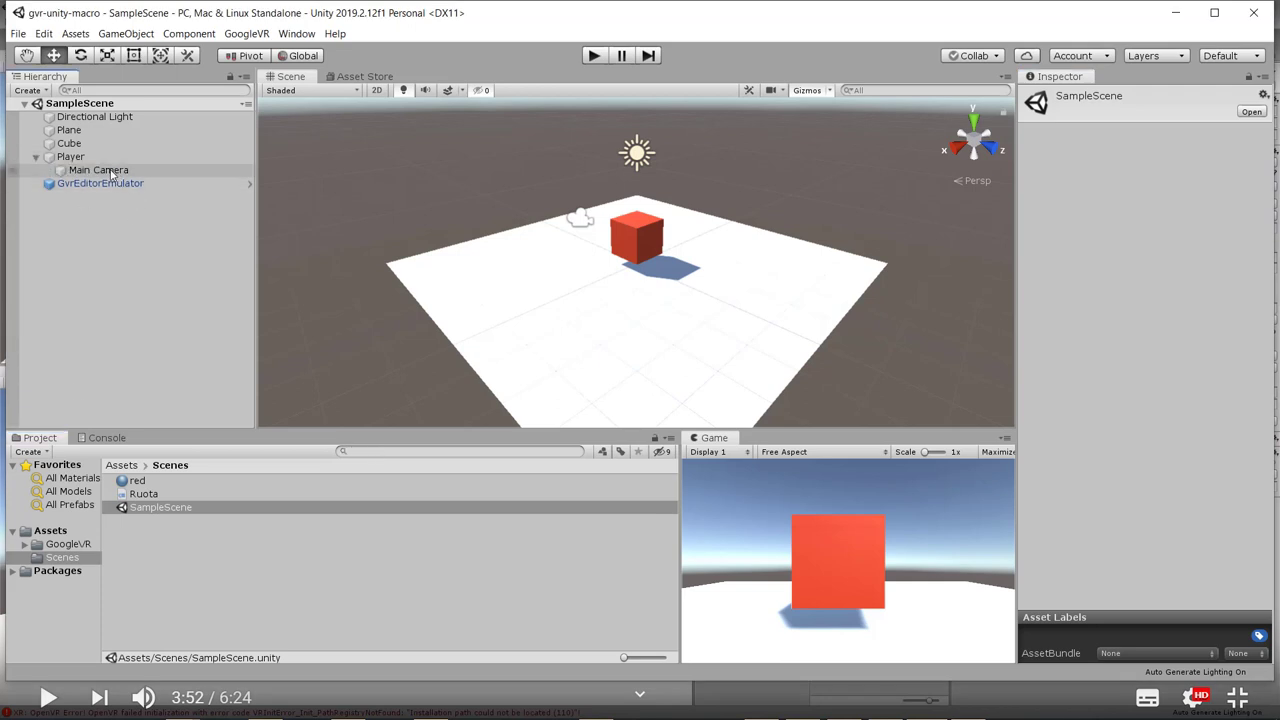
click(98, 170)
Step: Find the GvrReticlePointer prefab and make it a child of the Main Camera
click(379, 451)
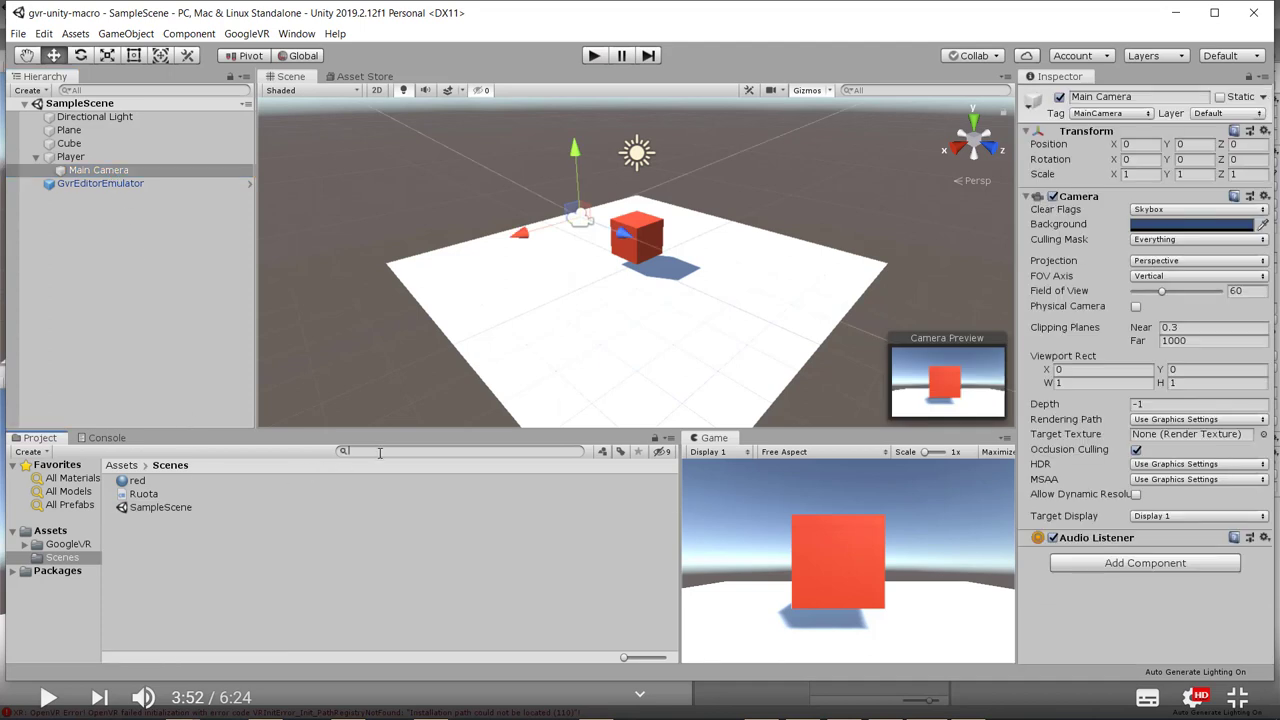
text(reticle)
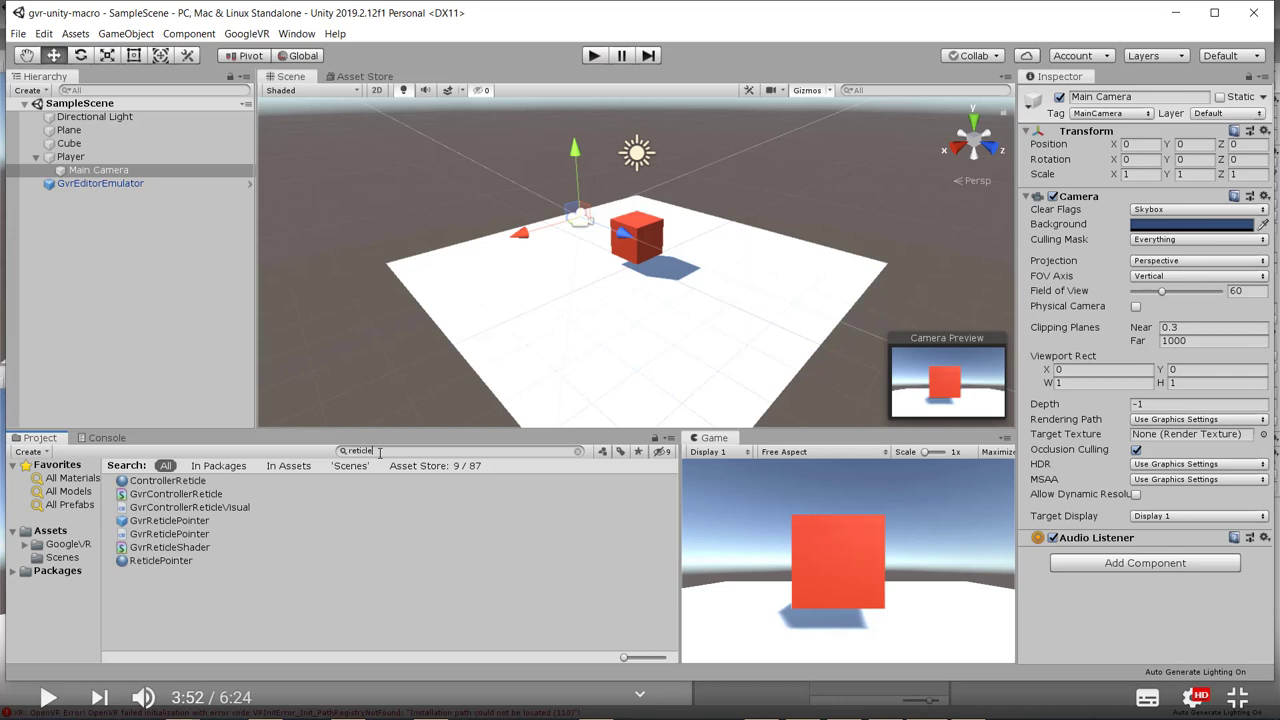
click(163, 521)
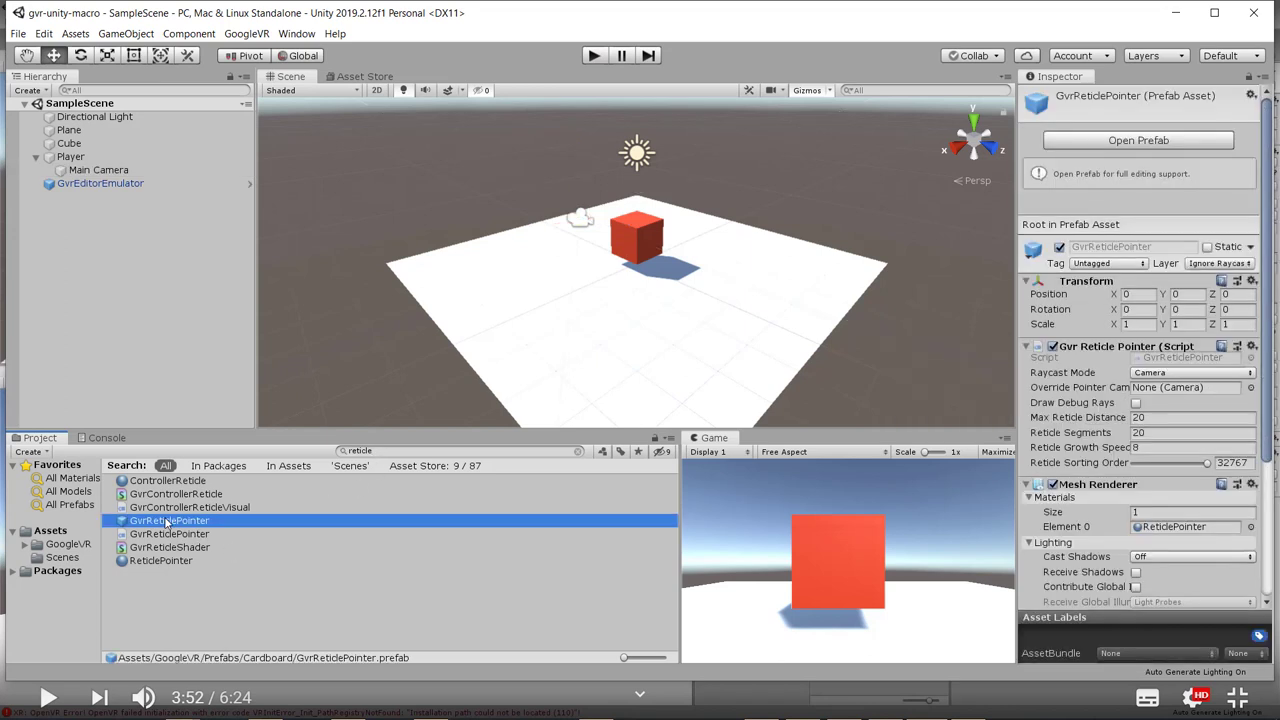
drag(166, 521, 102, 170)
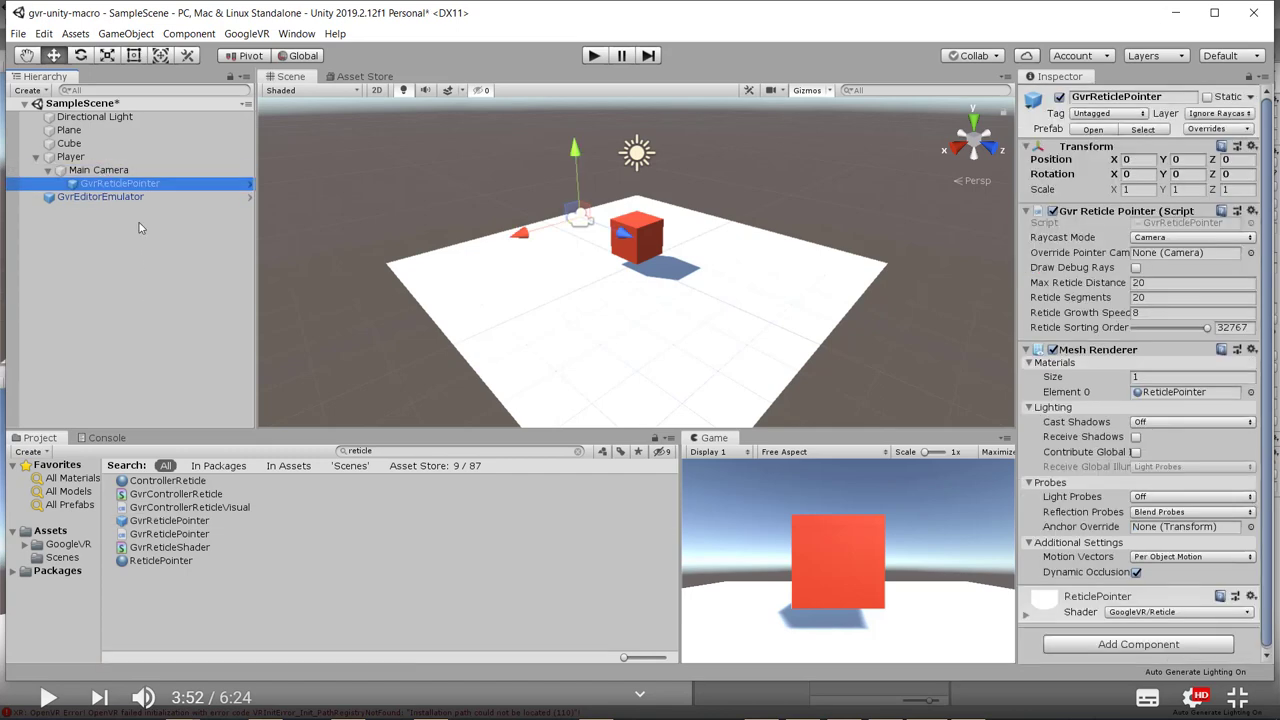
click(105, 170)
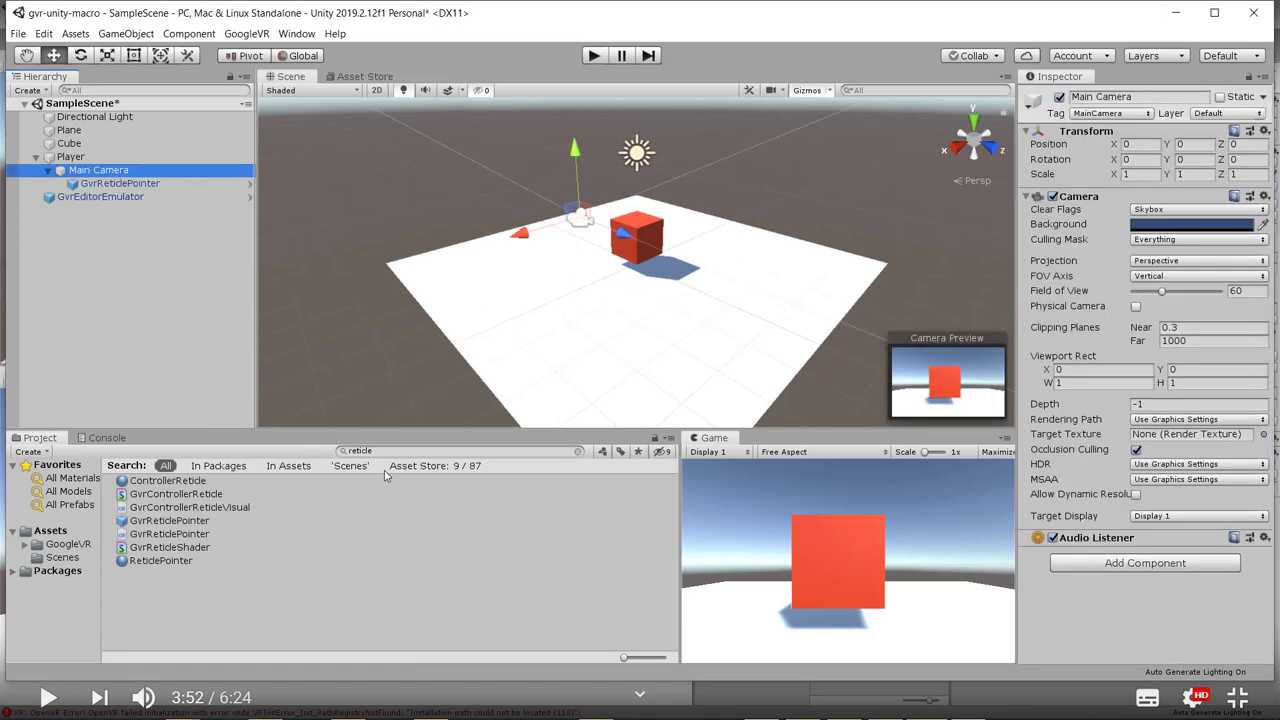
Step: Search 'raycast phy' and add the GvrPointerPhysicsRaycaster script to the Main Camera
click(417, 454)
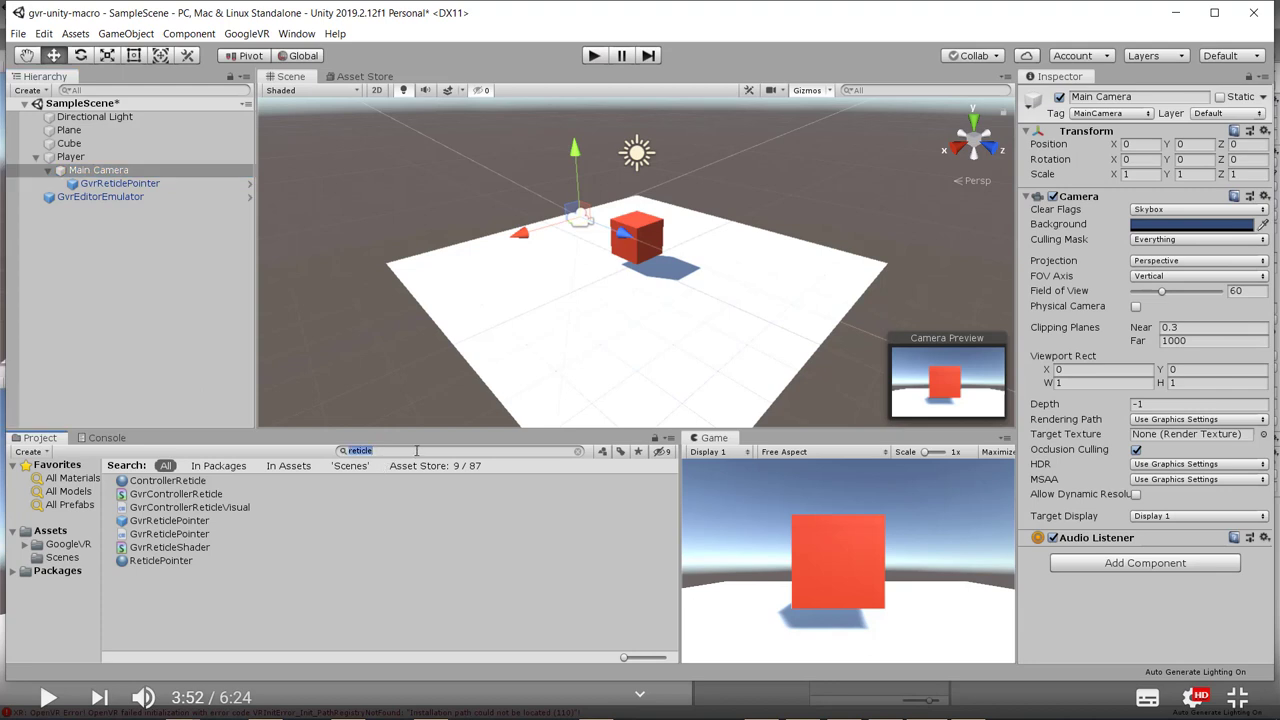
text(raycast )
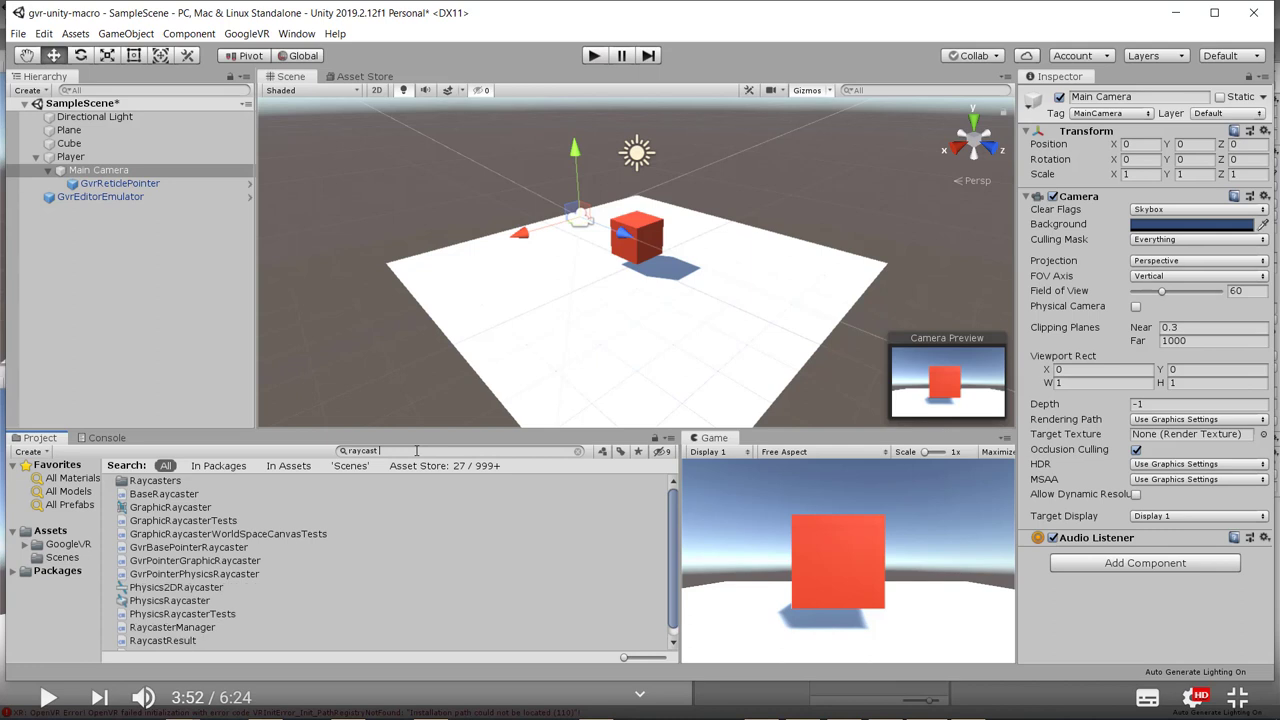
text(phy)
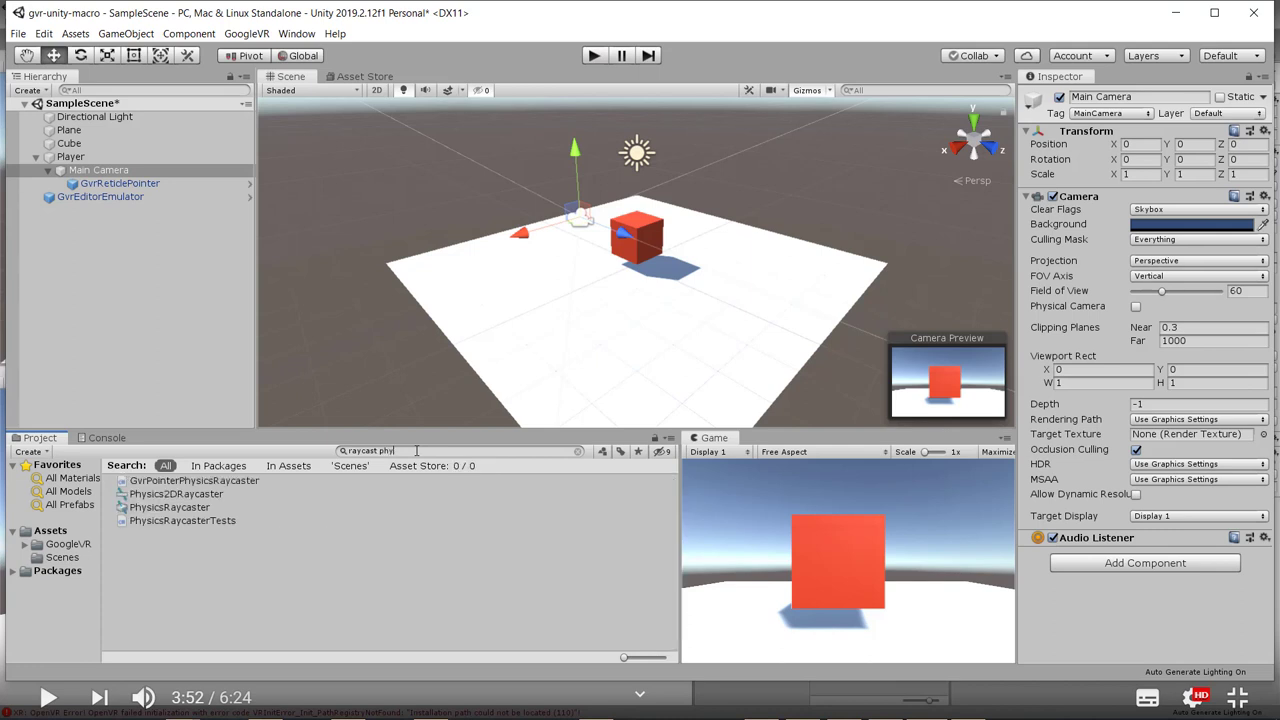
click(178, 484)
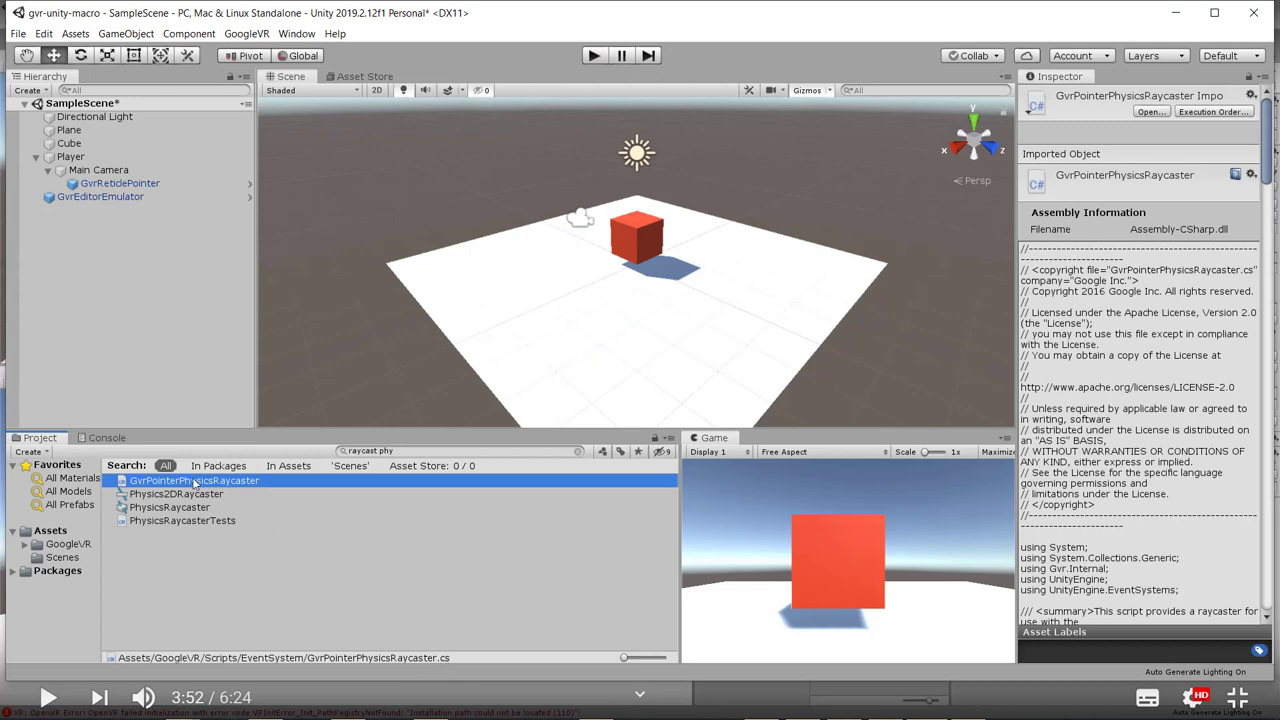
drag(193, 484, 114, 177)
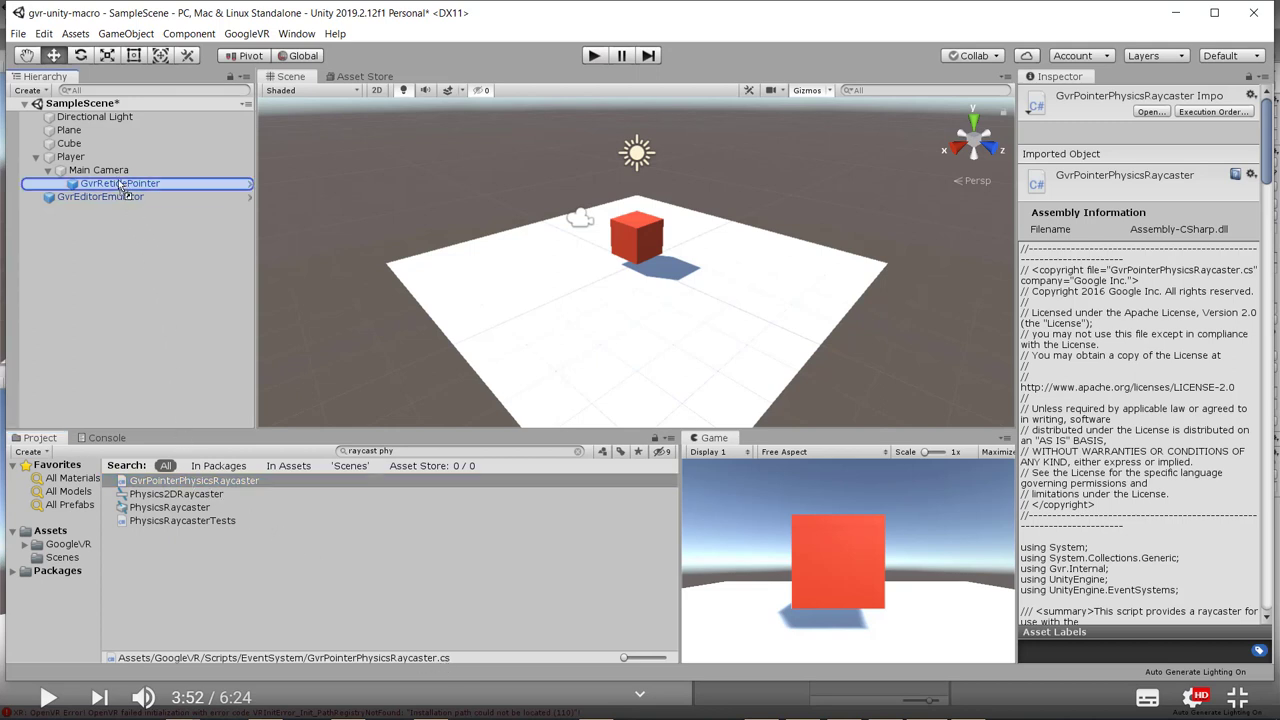
drag(114, 177, 125, 254)
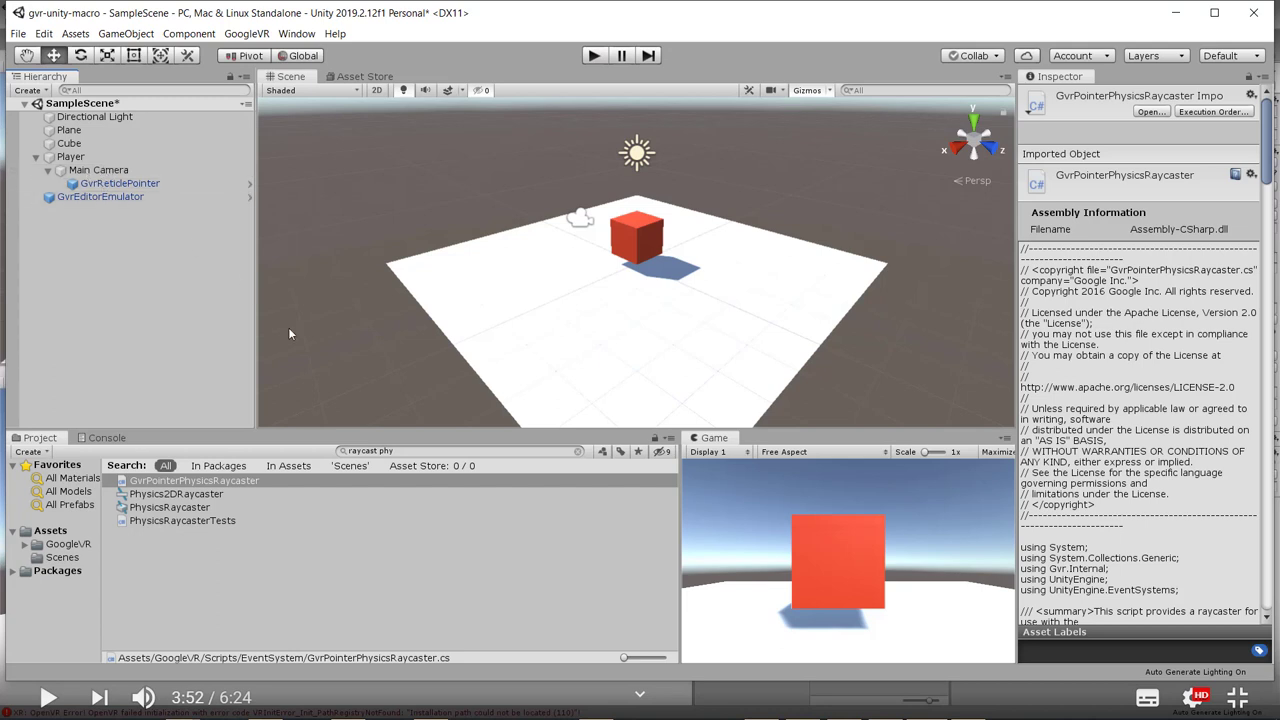
click(594, 56)
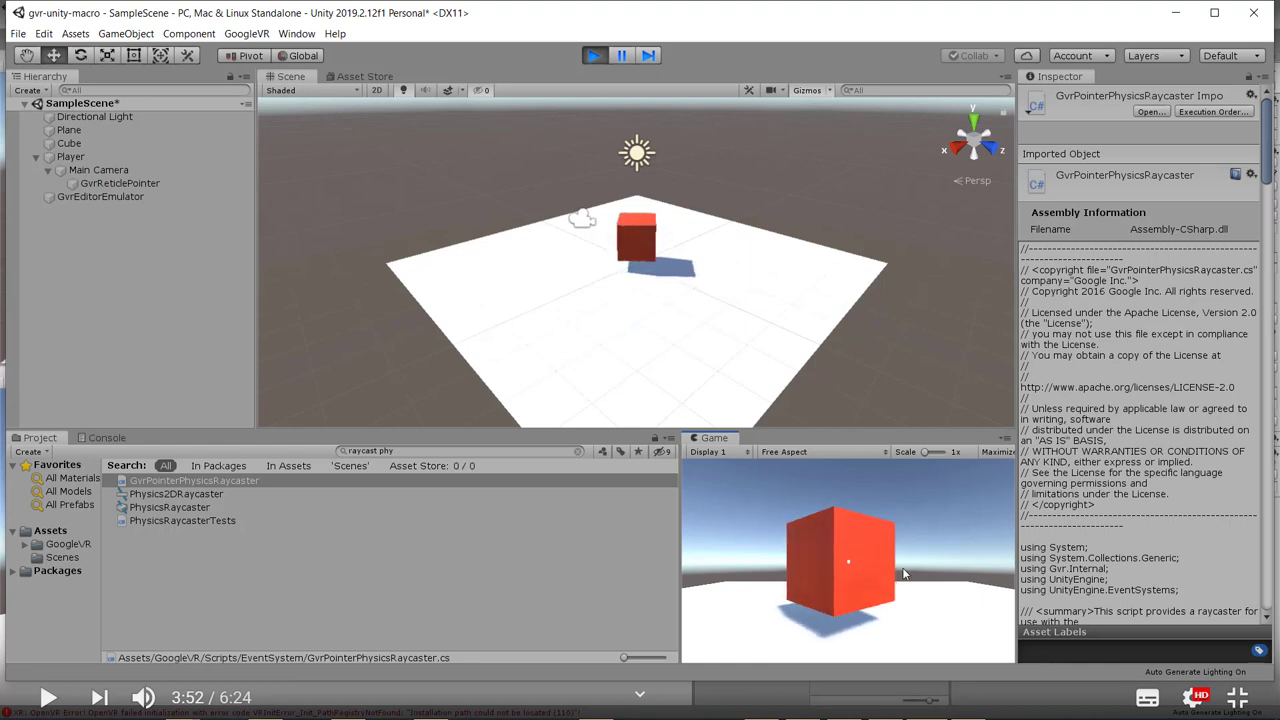
key(alt)
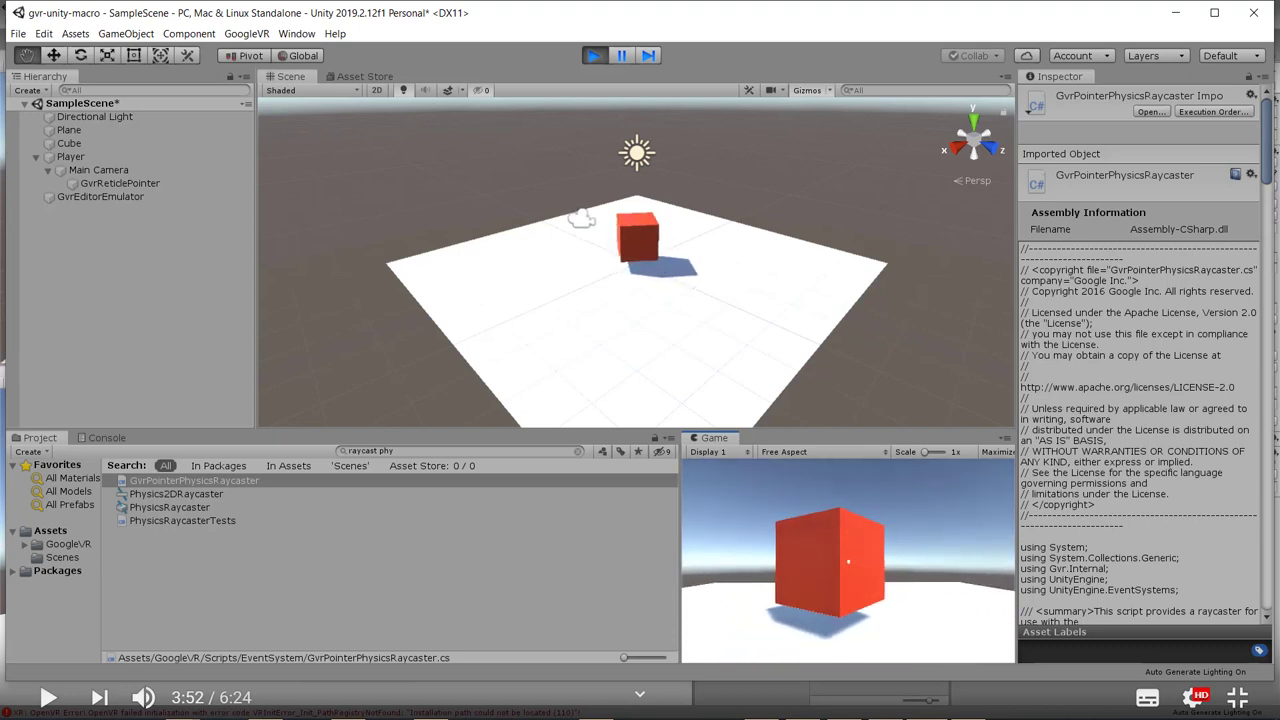
click(592, 55)
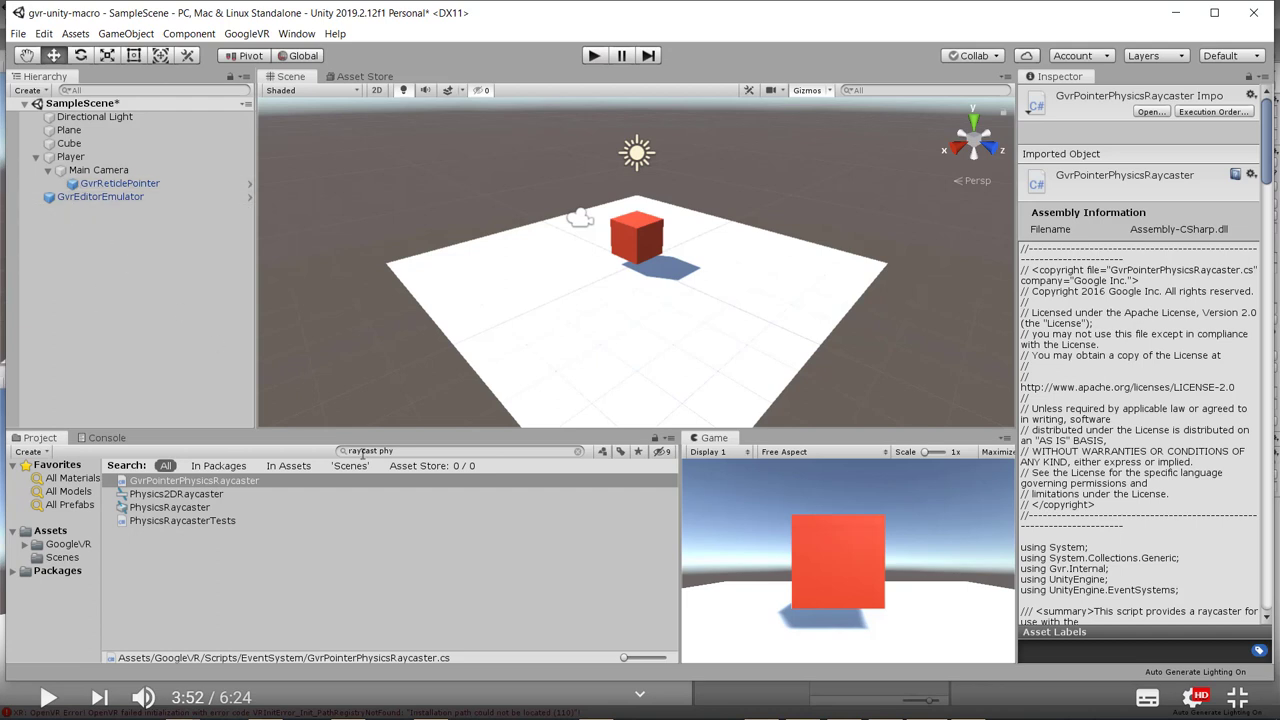
Step: Search 'eve' and add the GvrEventSystem prefab to the scene Hierarchy
click(410, 452)
text(ev)
text(ent syste)
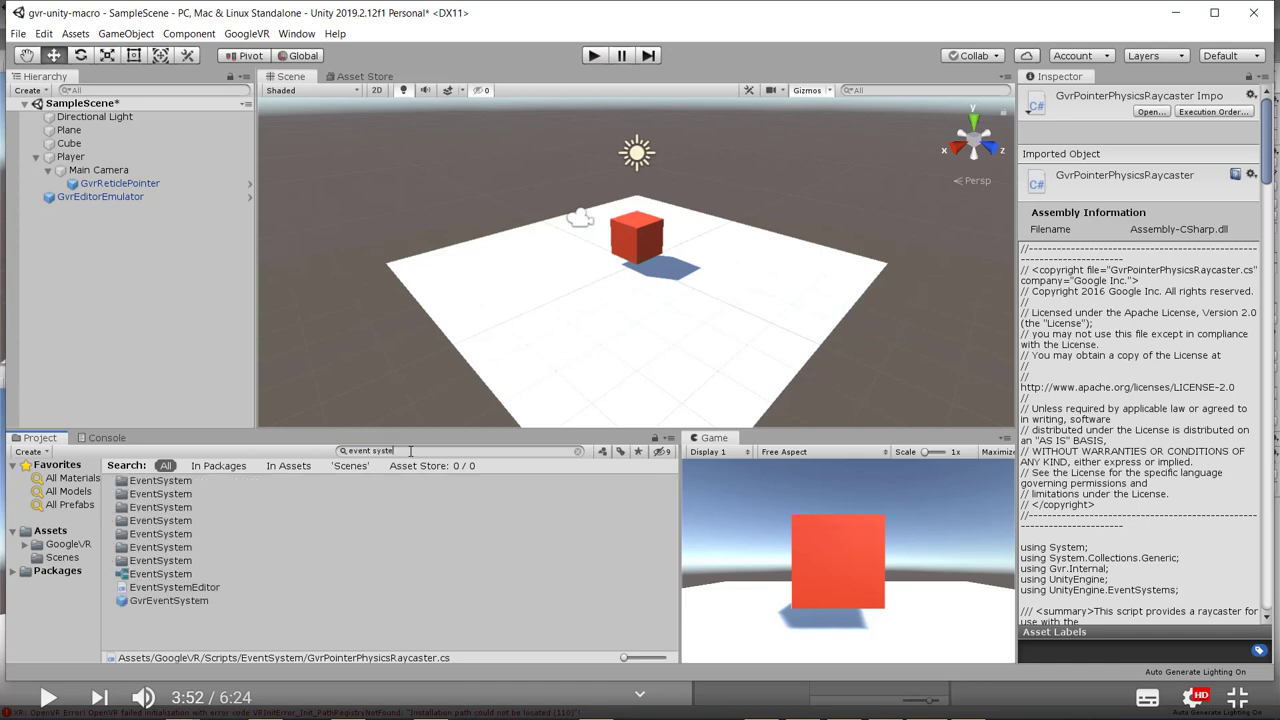
drag(194, 602, 100, 238)
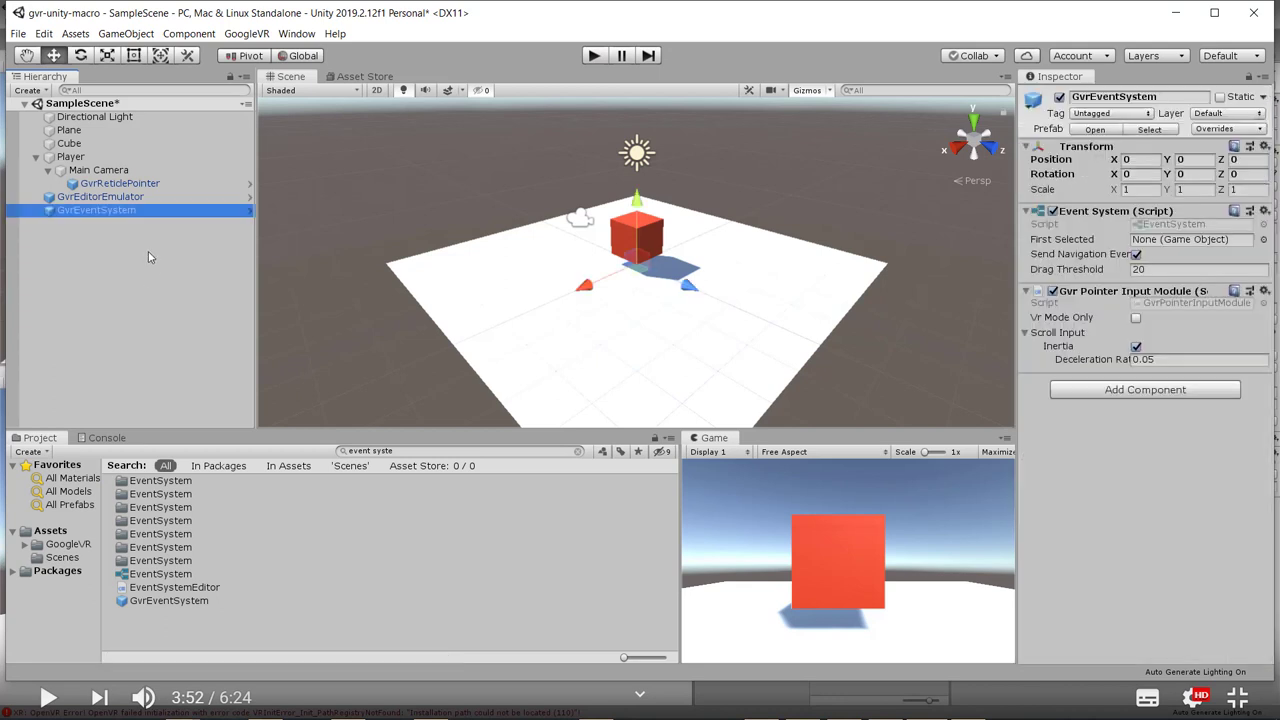
Step: Search 'event trigger' and attach the EventTrigger script to the Cube
click(87, 145)
click(402, 451)
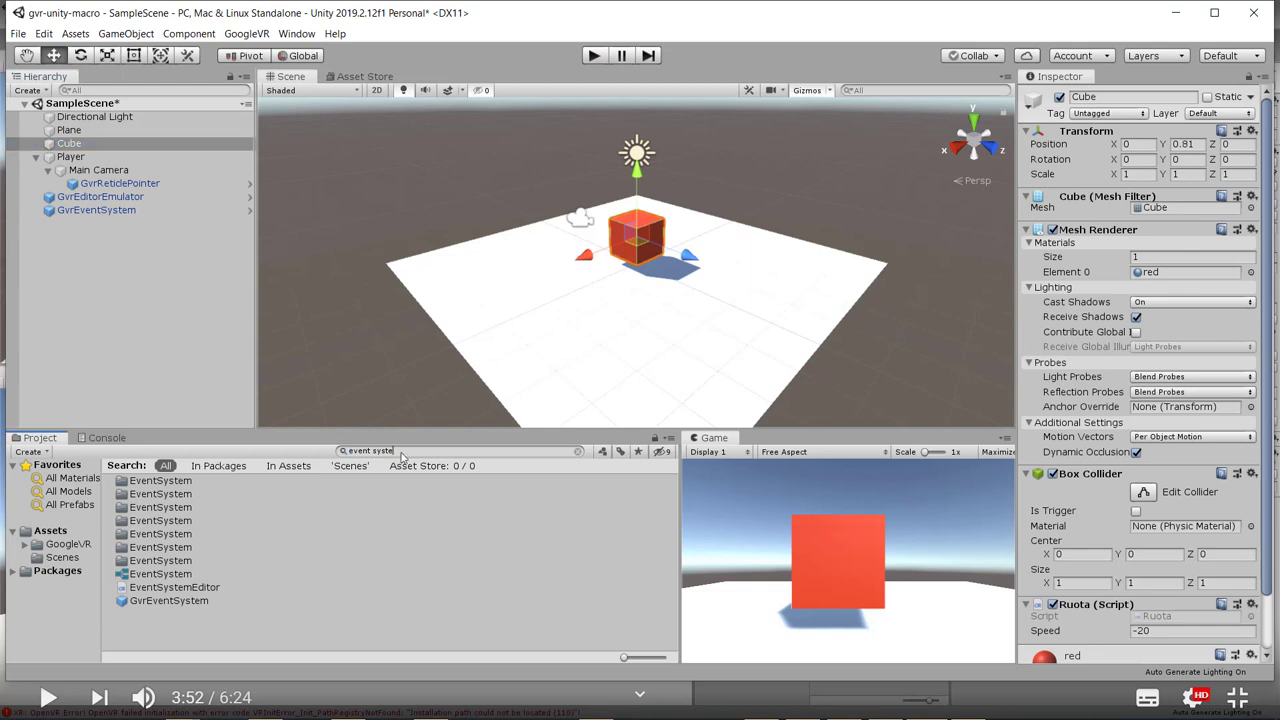
text(event)
text( trigger)
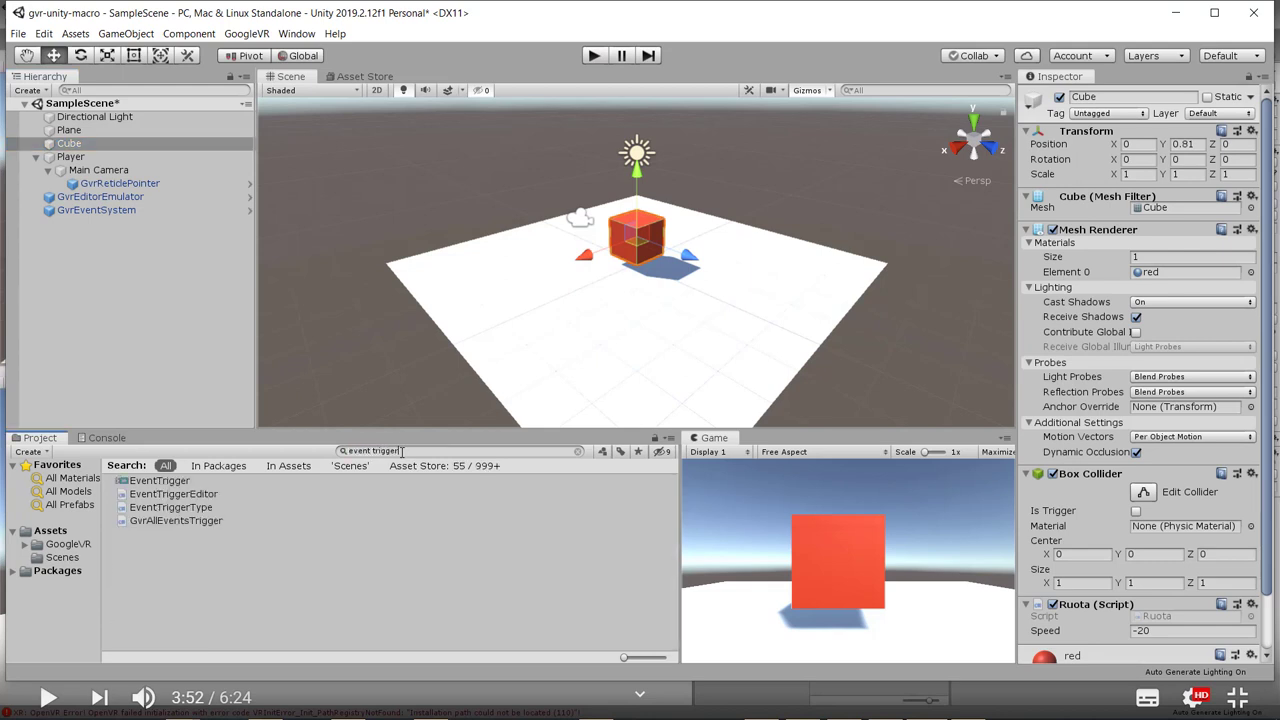
click(156, 484)
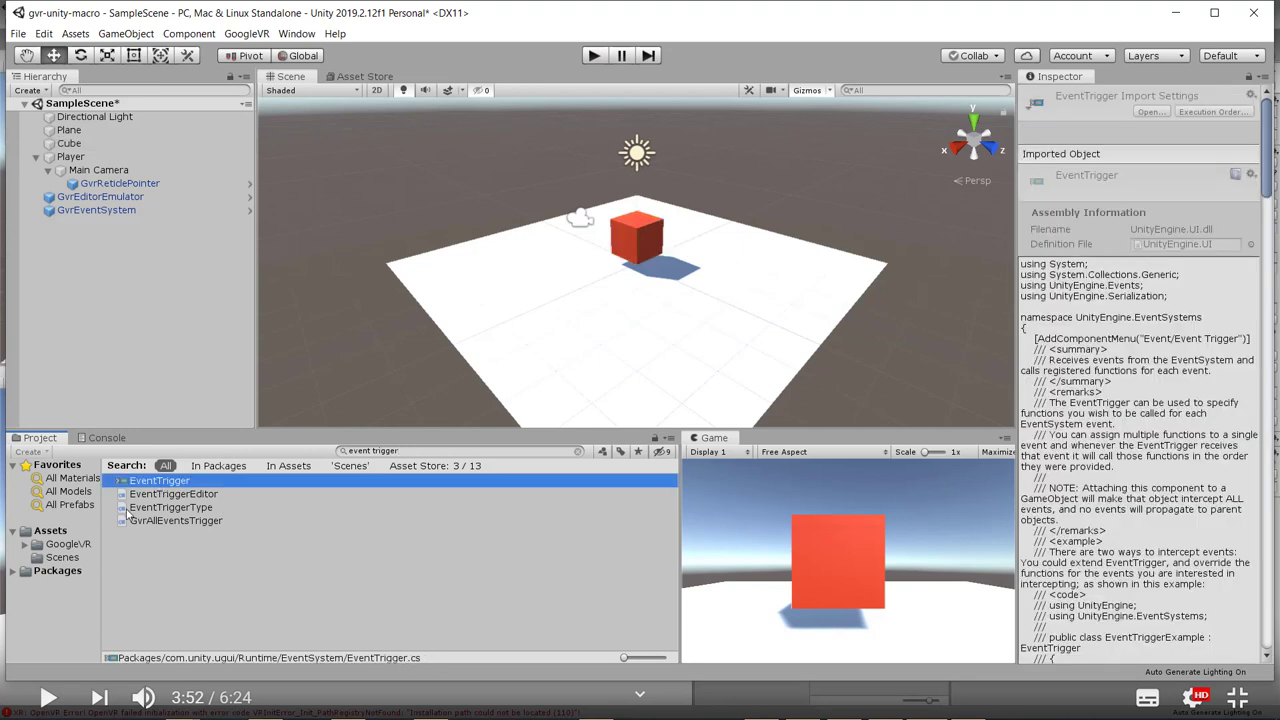
drag(168, 482, 72, 148)
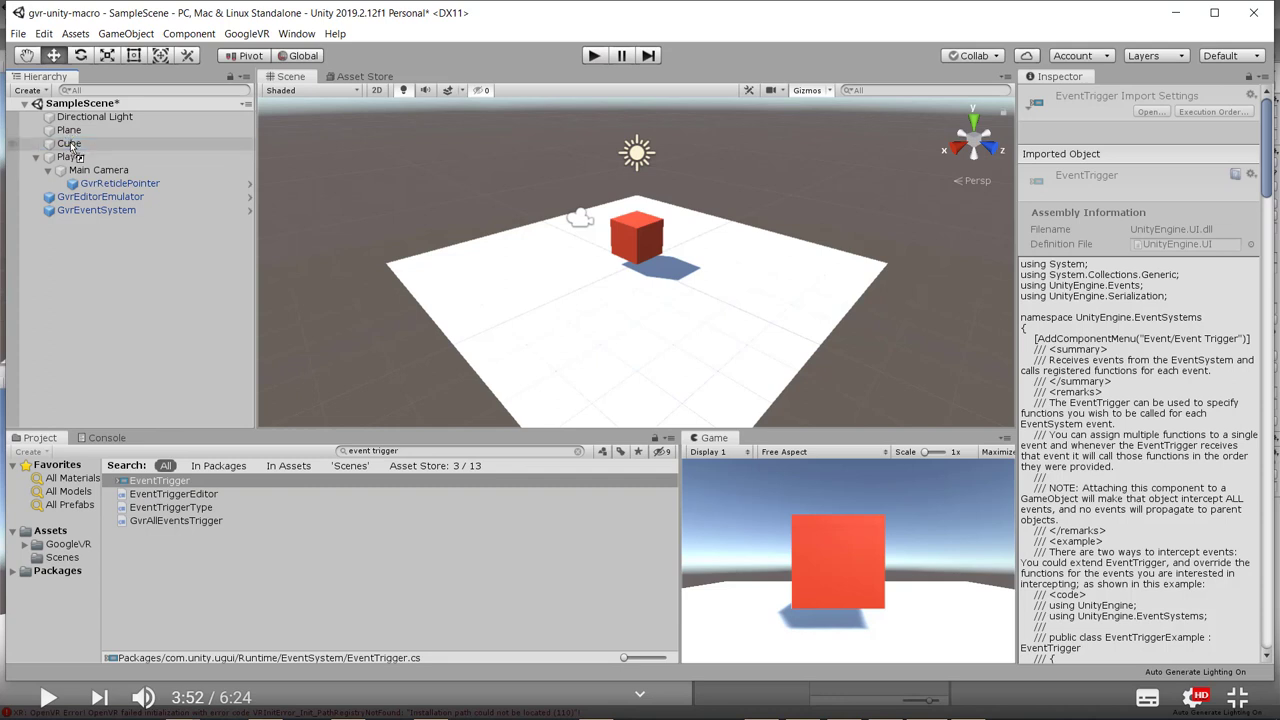
drag(70, 146, 70, 146)
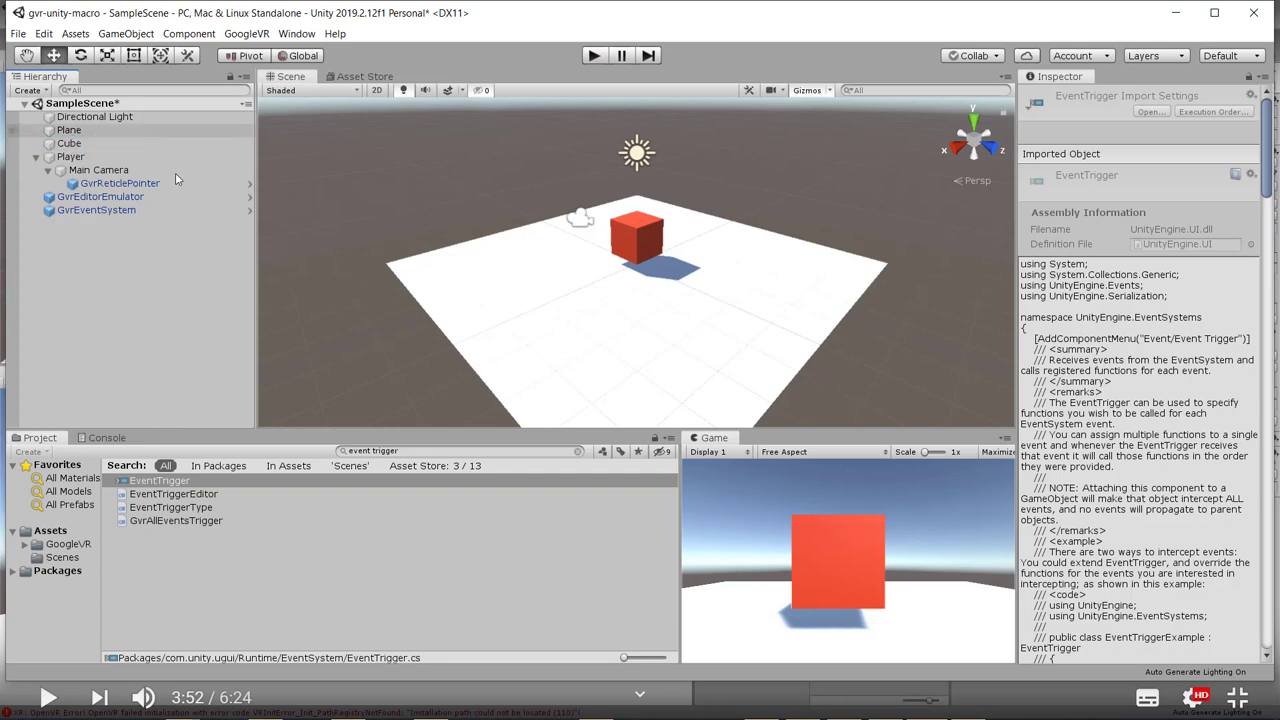
Step: Play the scene and turn the view until the reticle dot rests on the red cube
click(597, 57)
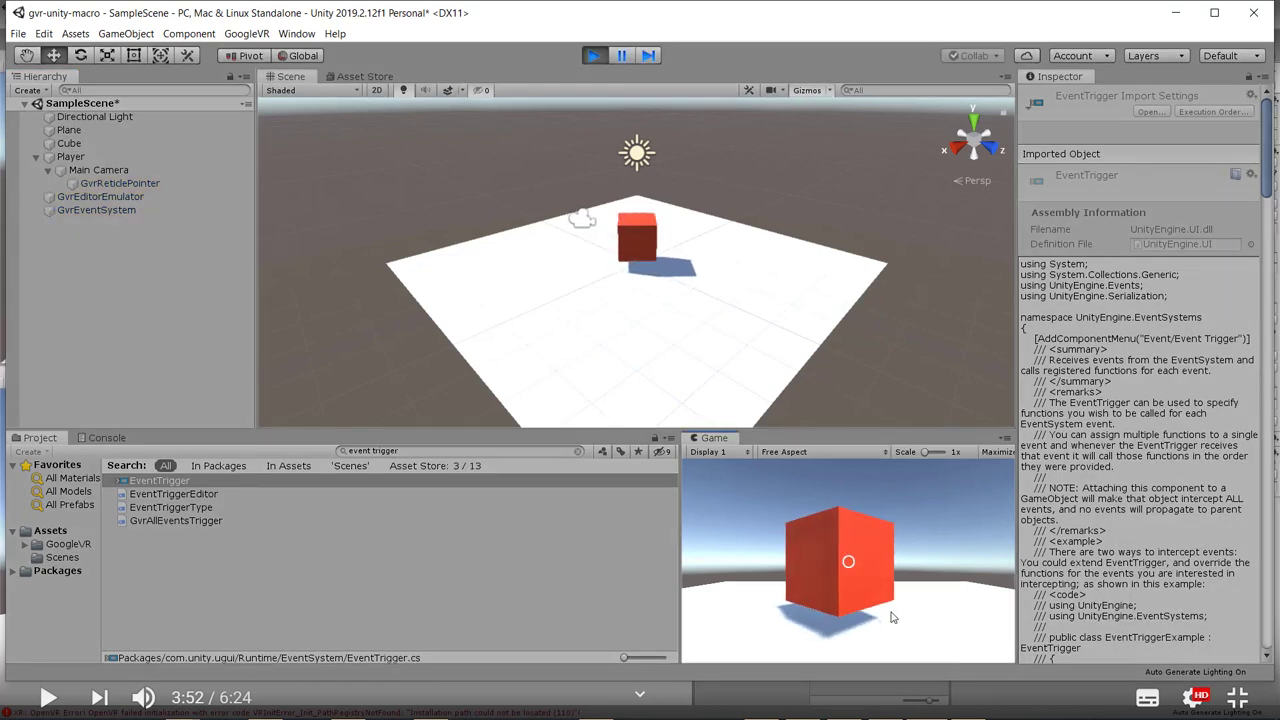
mouse_move(893, 617)
alt+mouse_down()
mouse_move(893, 570)
mouse_move(850, 565)
mouse_move(885, 545)
mouse_move(885, 505)
mouse_move(900, 560)
mouse_move(880, 515)
mouse_move(900, 520)
mouse_move(710, 185)
alt+mouse_up()
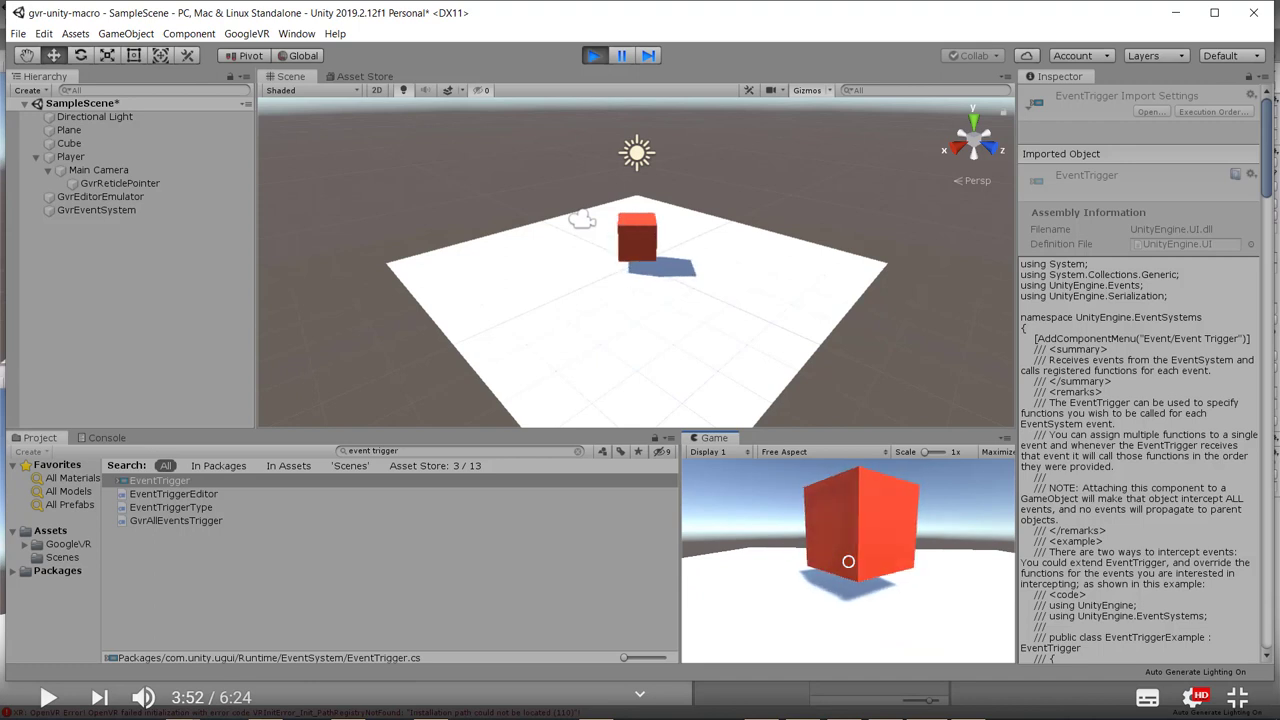
Step: Stop play mode and review the GvrReticlePointer, GvrEventSystem, Main Camera and Cube components
click(591, 55)
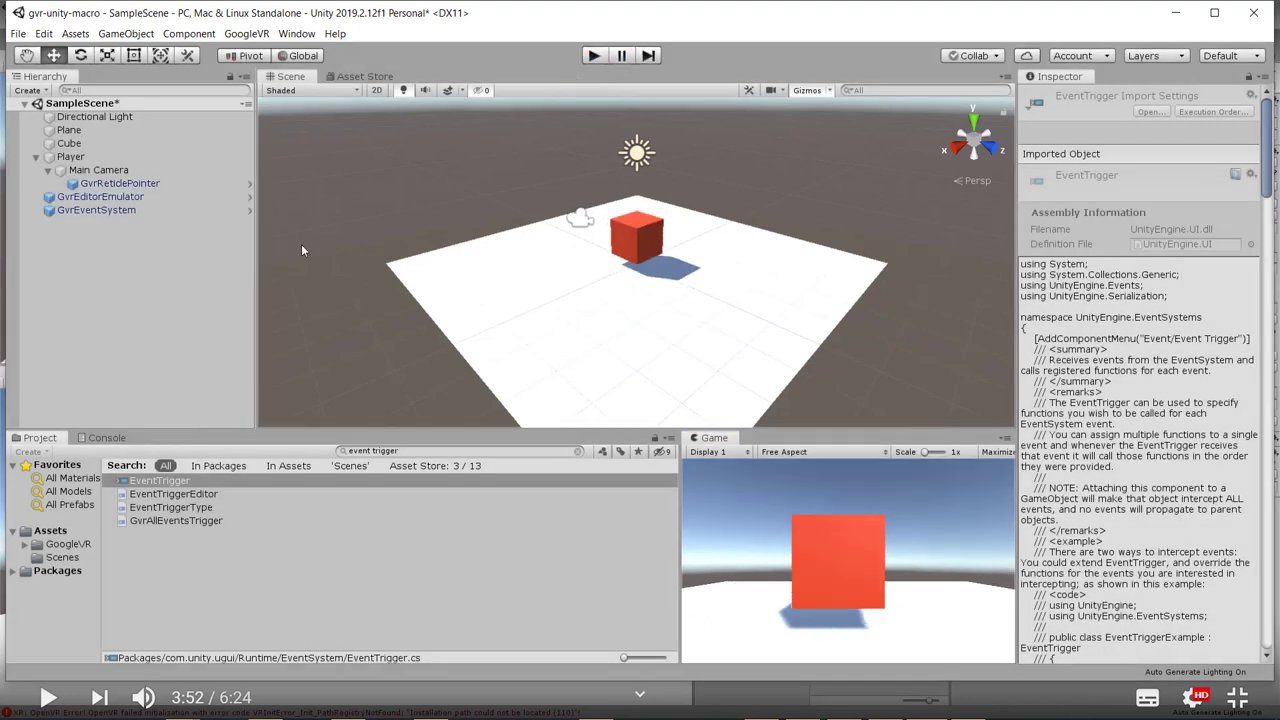
click(119, 184)
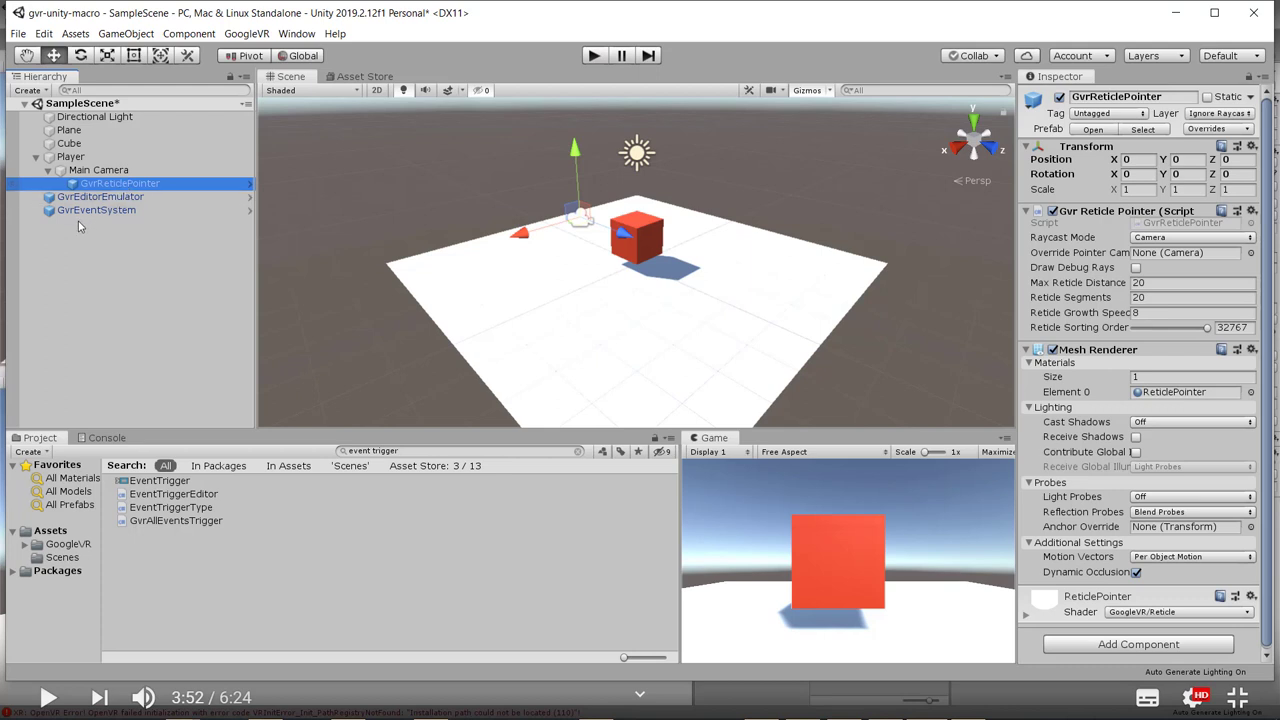
click(80, 212)
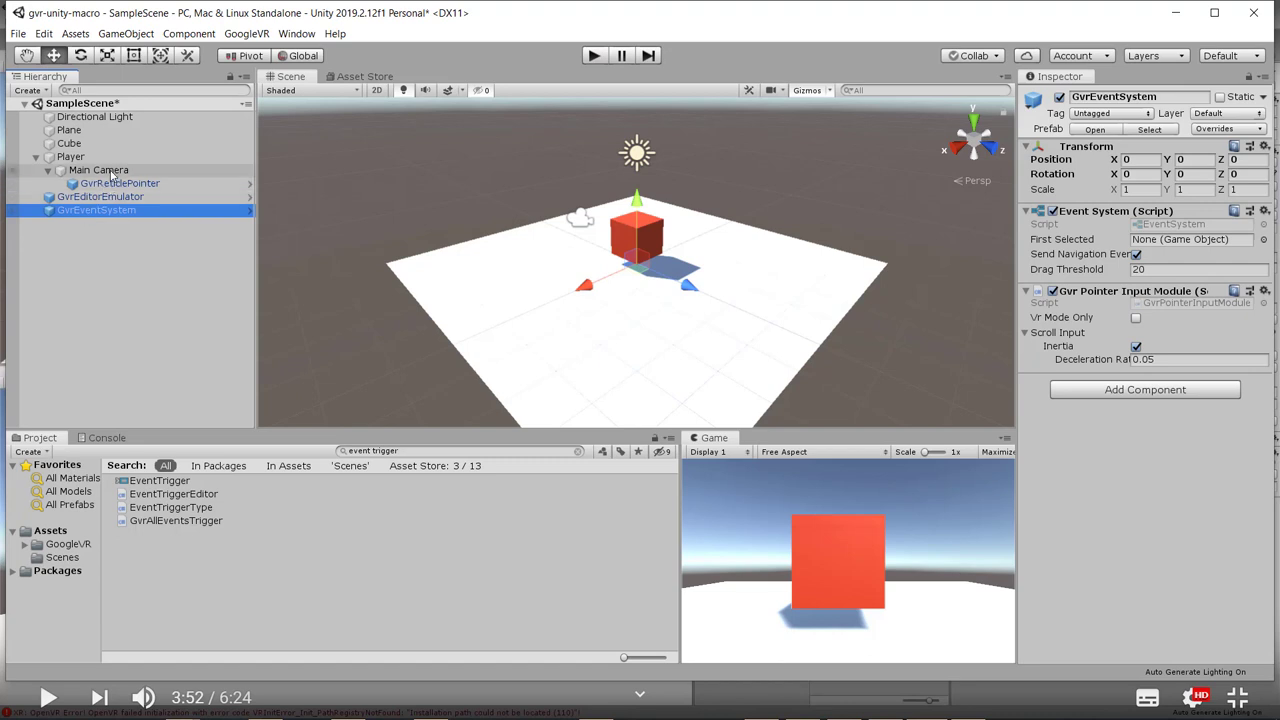
click(106, 172)
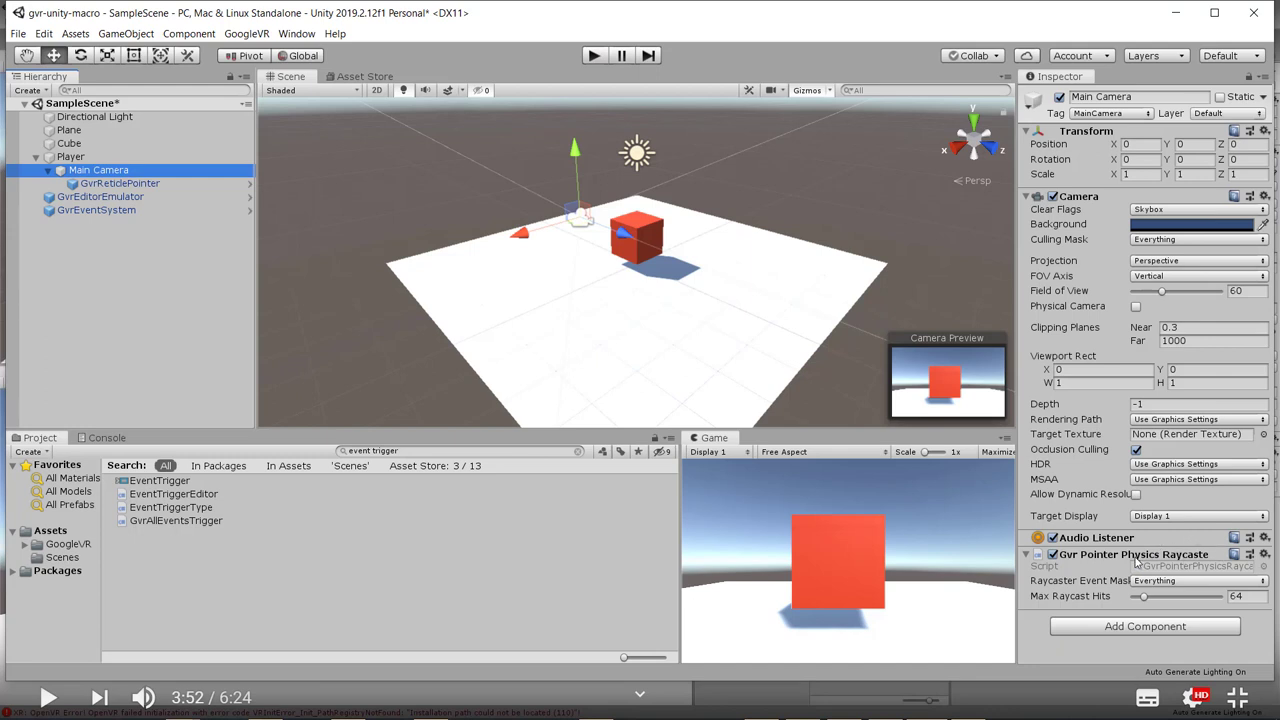
click(79, 145)
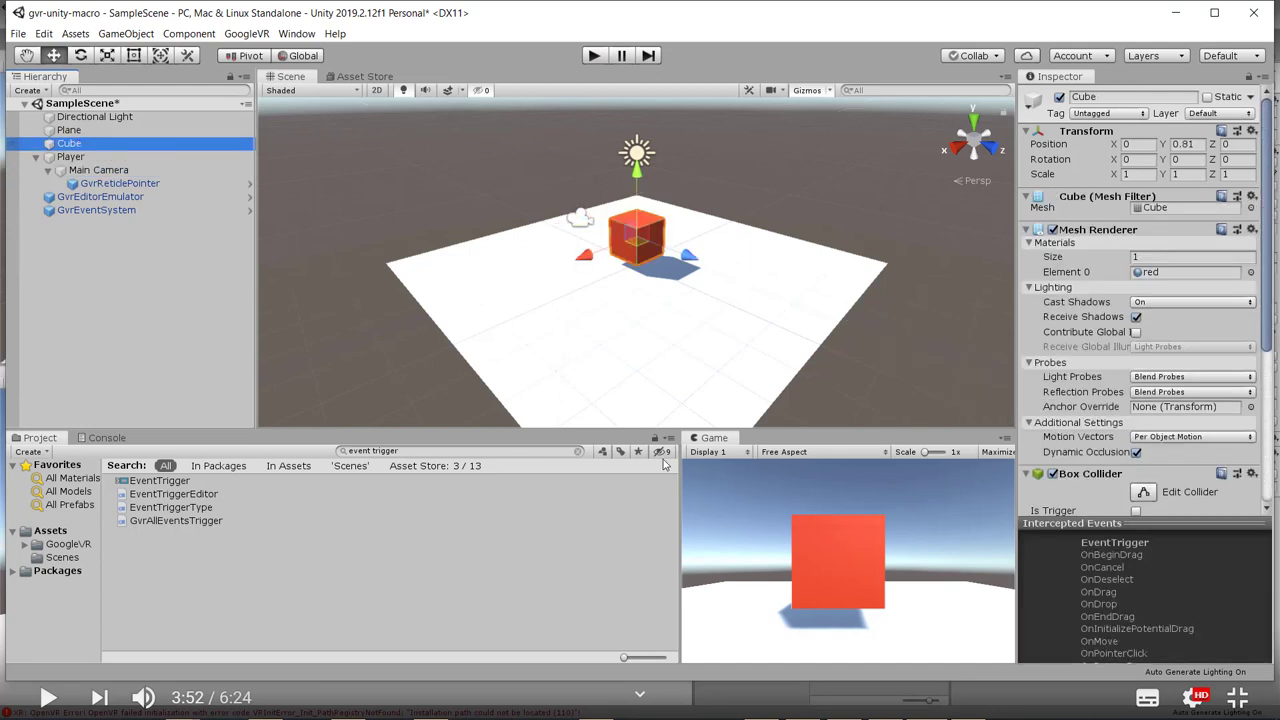
drag(1266, 300, 1272, 460)
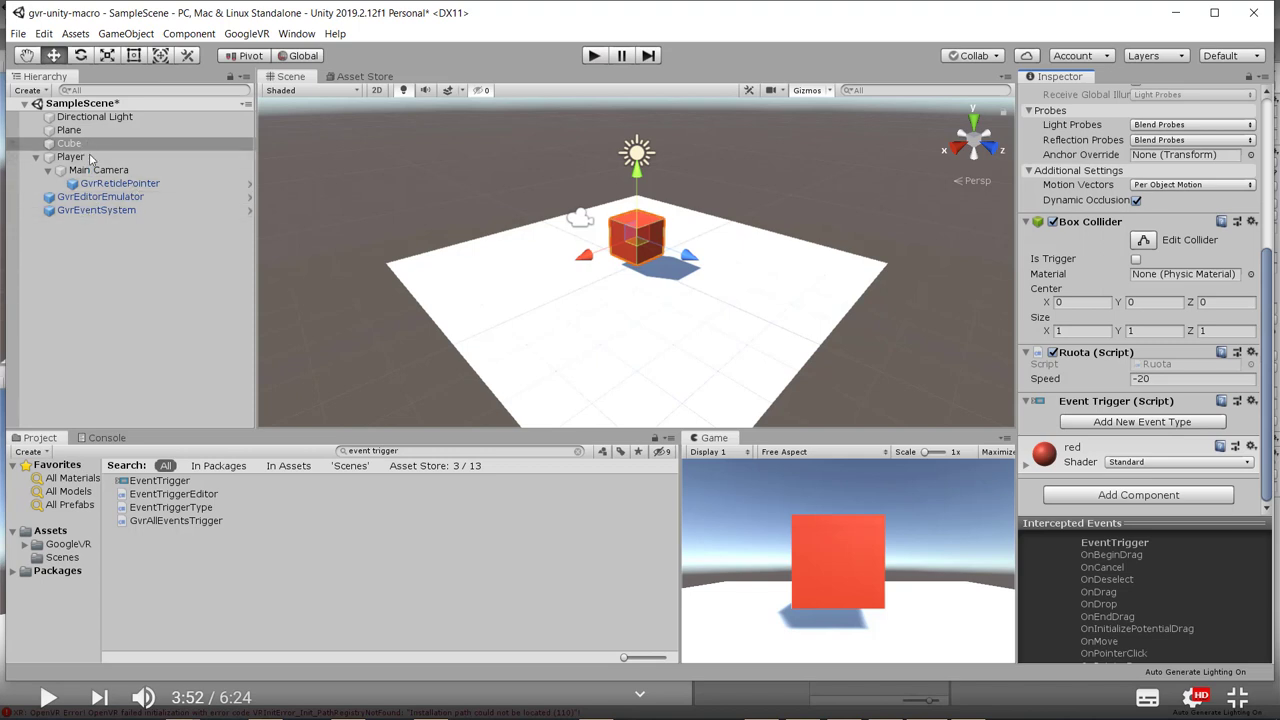
click(92, 172)
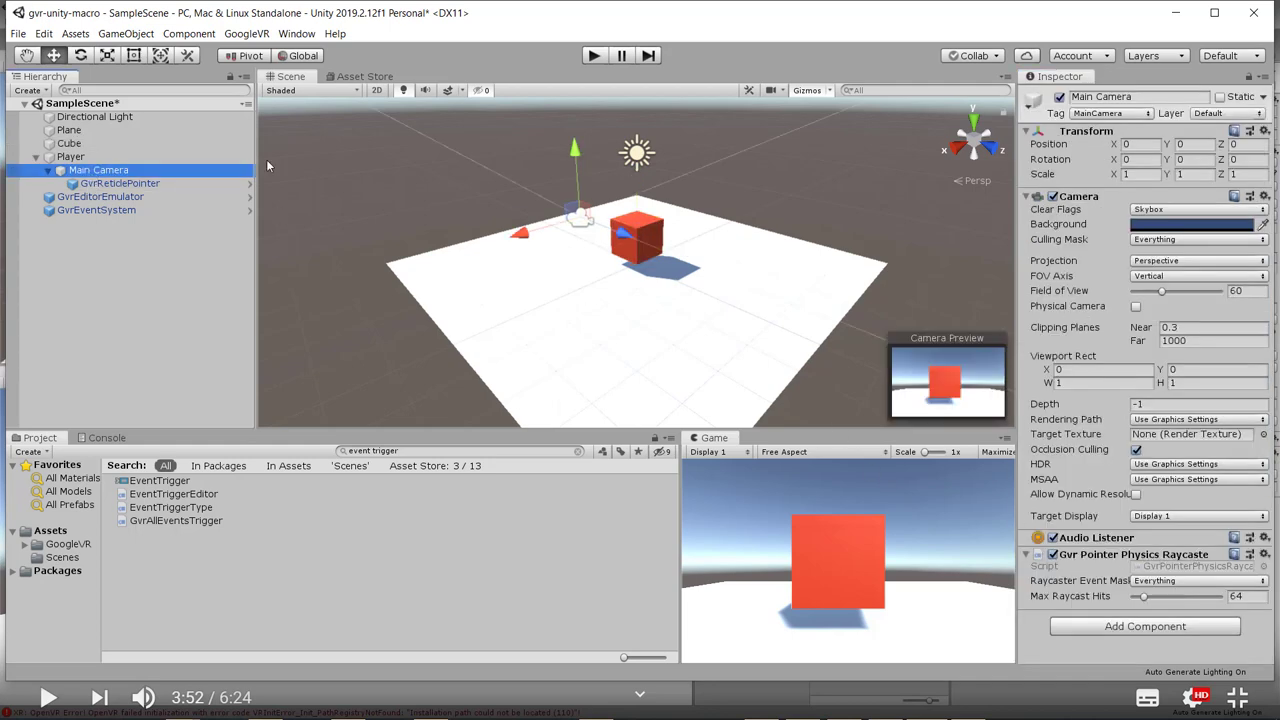
click(76, 149)
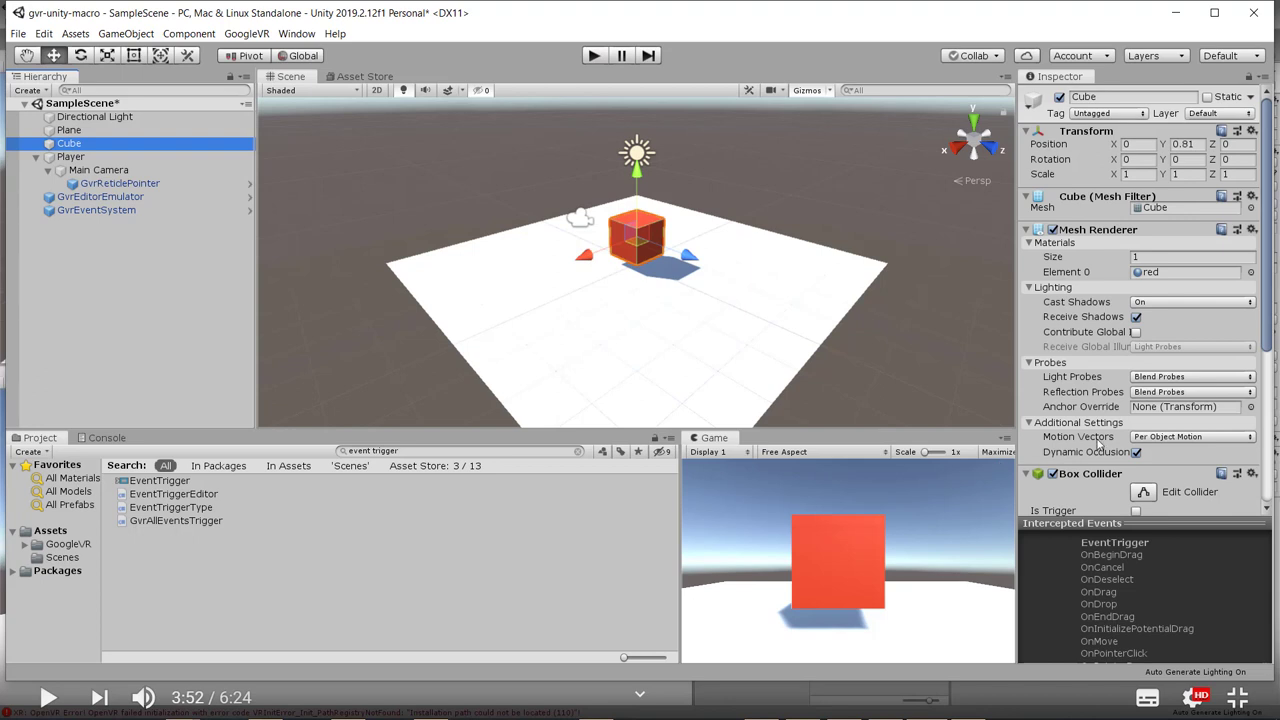